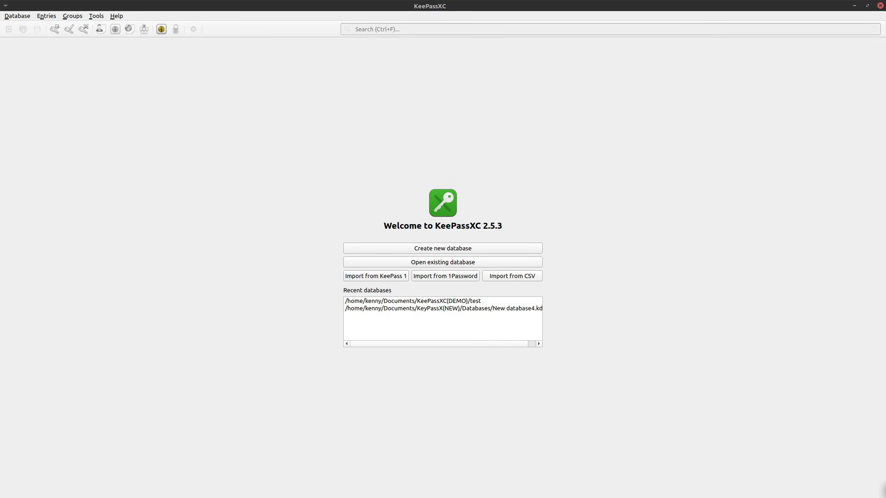
Step: Start a new database named 'Demo' with description 'demo' and continue to encryption settings
click(17, 17)
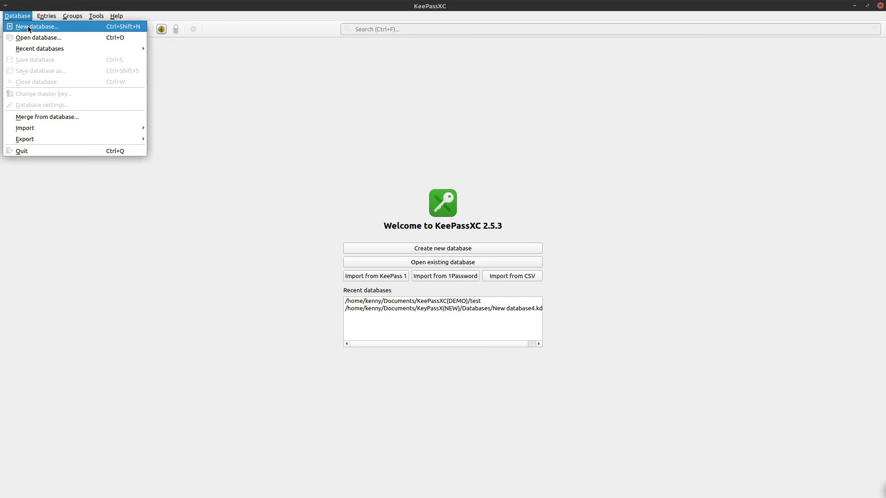
click(28, 27)
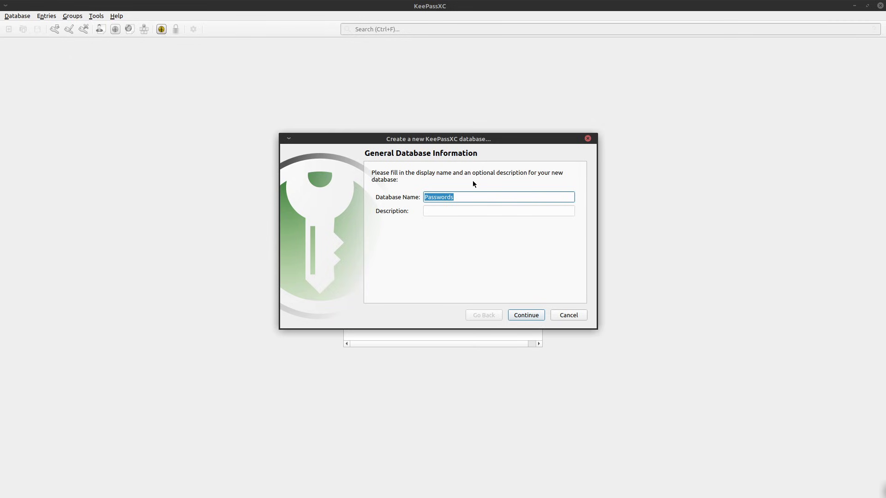
text(Demo)
key(Tab)
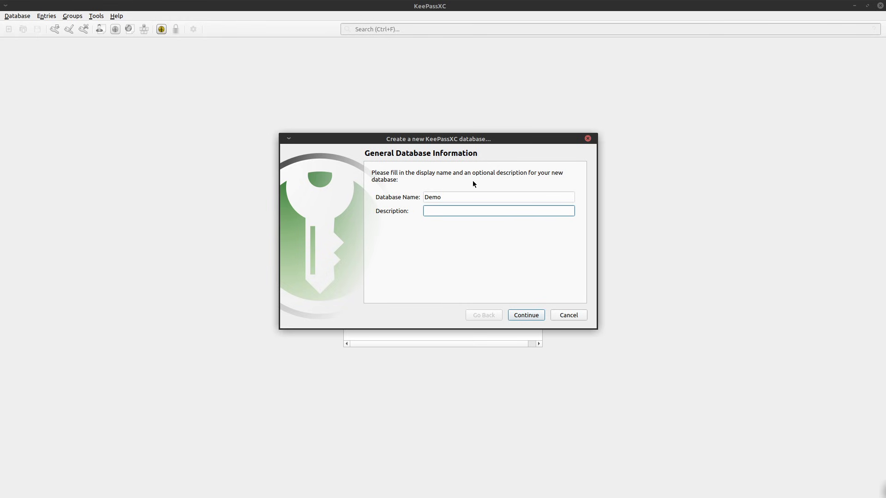
text(demo)
click(522, 316)
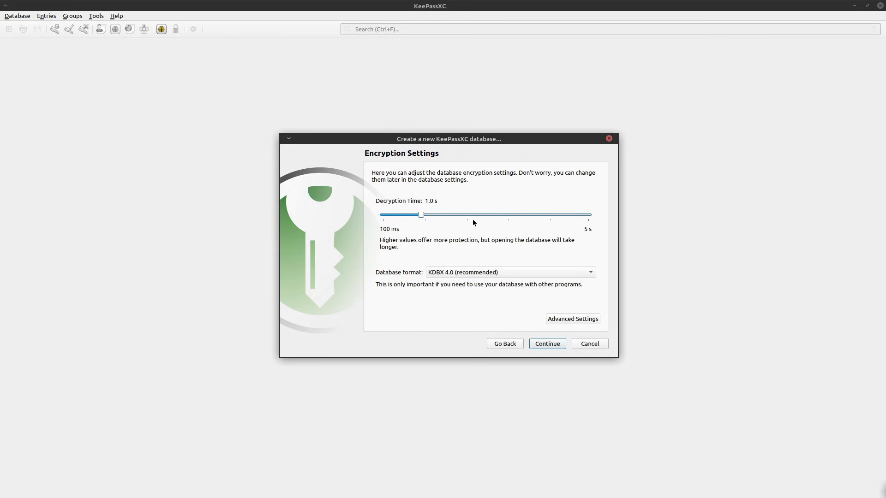
Step: Keep KDBX 4.0 format and 1.0 s decryption time, then continue to the master key
click(439, 273)
click(439, 273)
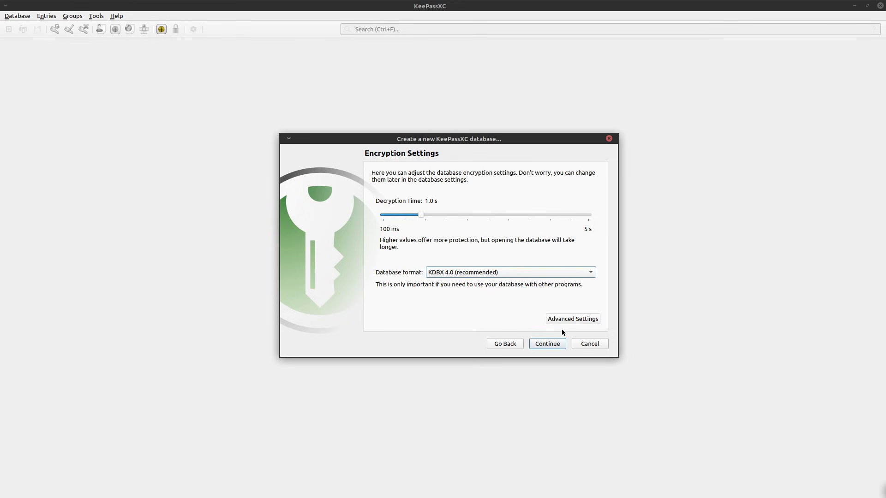
click(554, 345)
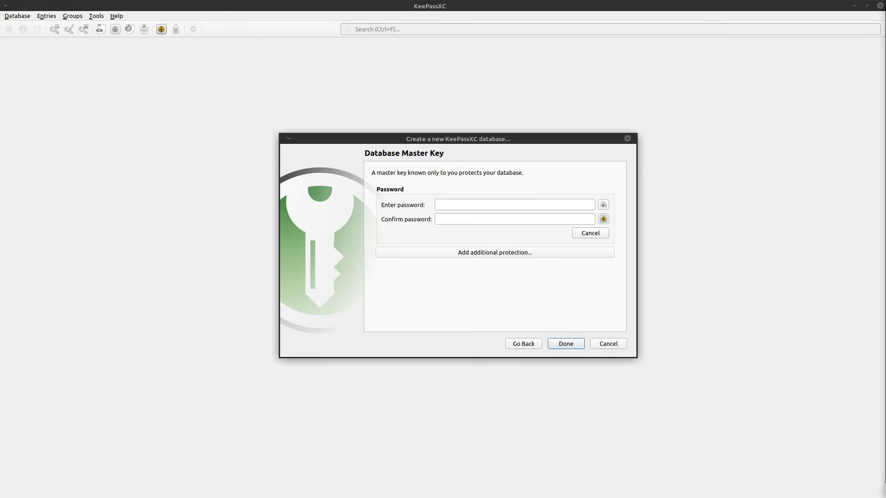
Step: Paste the master password into both fields, reveal it, and expand key file and YubiKey options
click(453, 206)
key(ctrl+v)
click(455, 219)
key(ctrl+v)
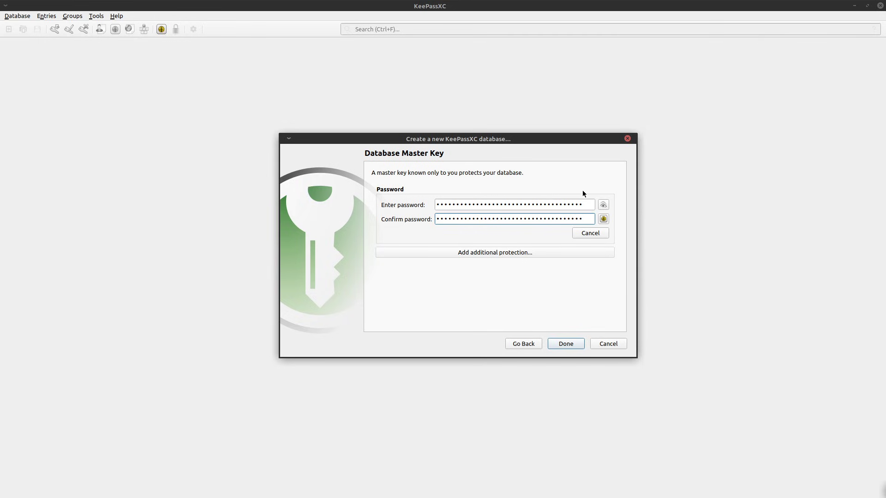
click(603, 205)
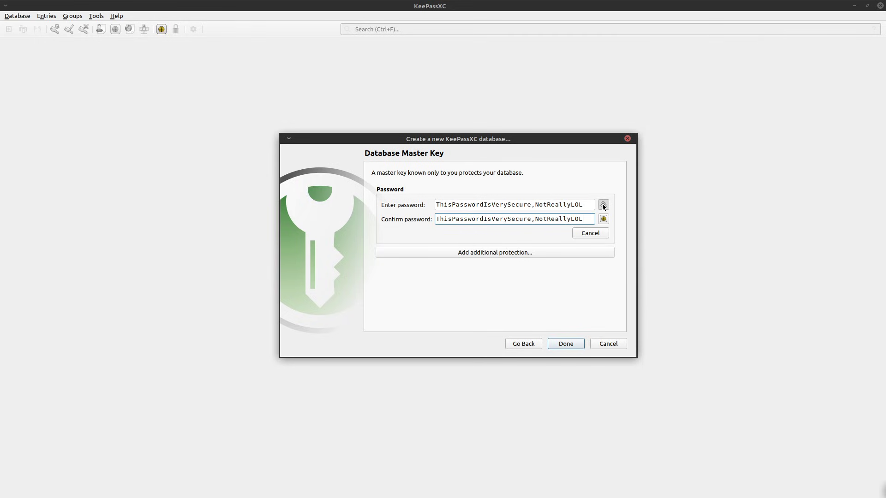
click(500, 254)
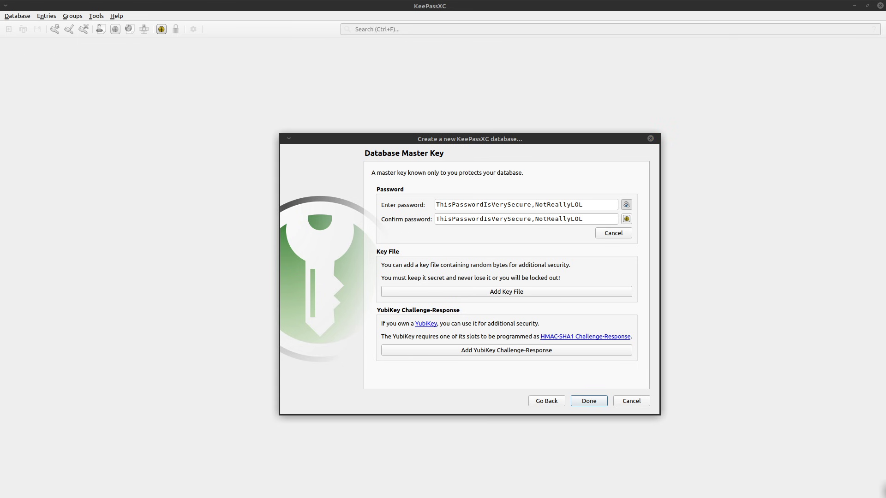
key(alt+Tab)
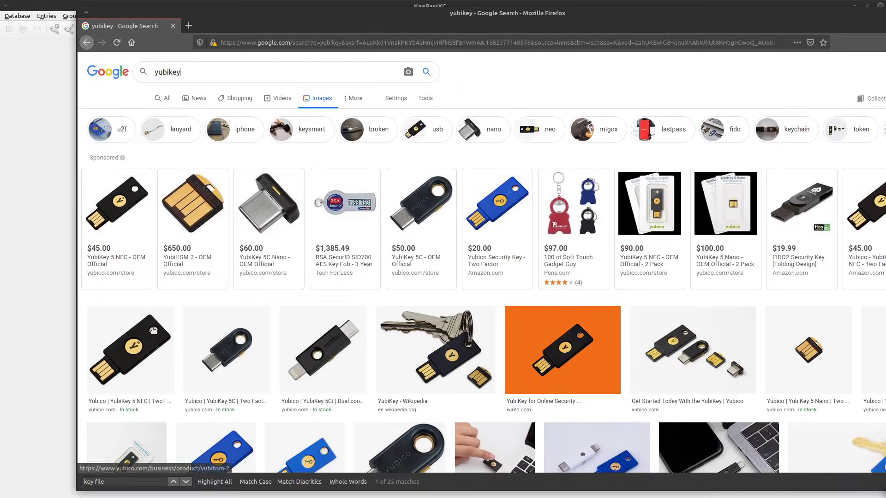
Step: View the YubiKey 5 NFC image result in Firefox, then go back to KeePassXC
click(153, 330)
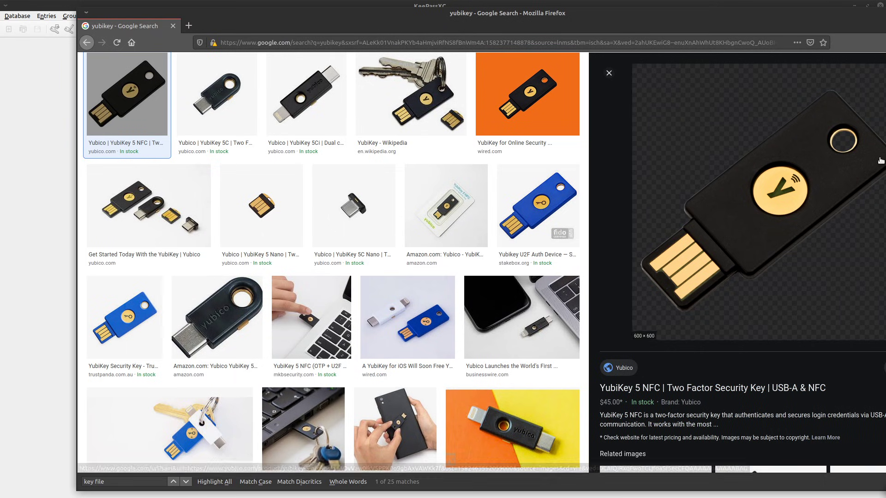
drag(766, 13, 683, 23)
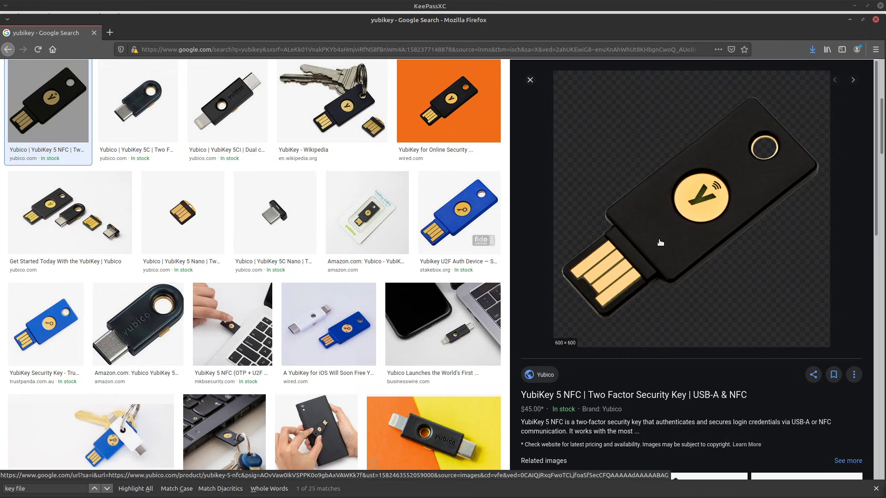
click(497, 15)
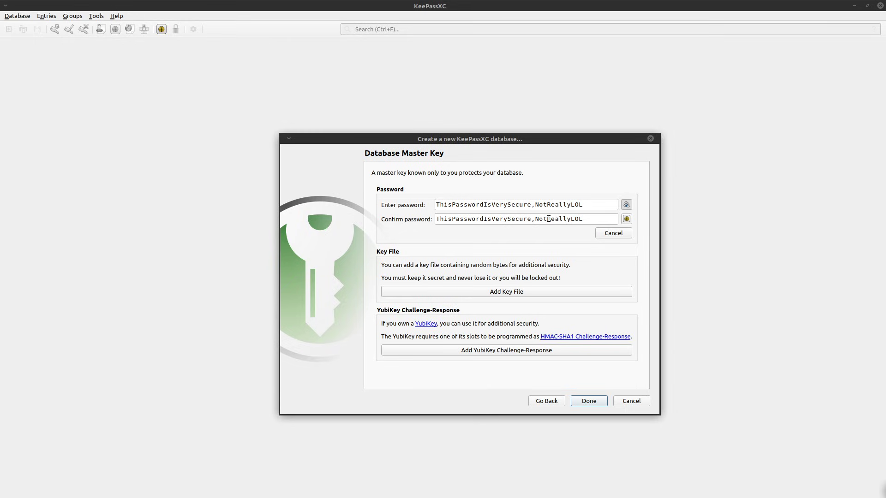
Step: Generate a key file named 'keyfile' in KeePassXC(DEMO) and finish the new-database wizard
triple_click(439, 205)
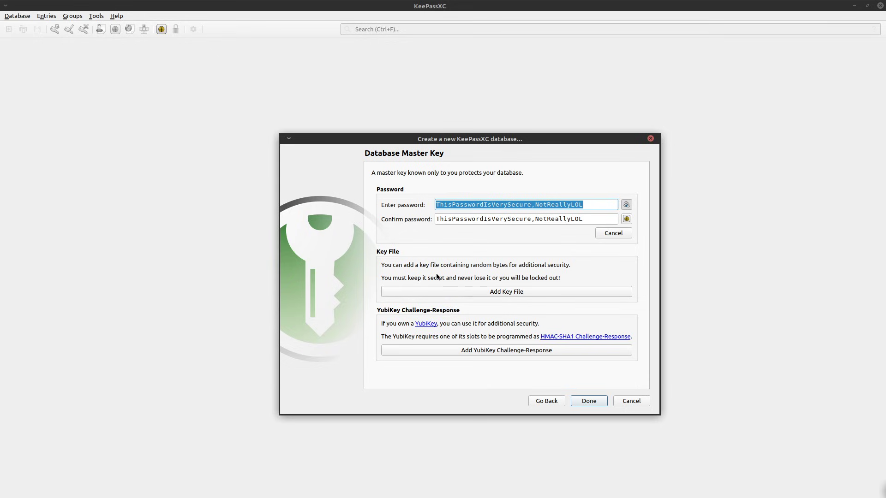
click(496, 295)
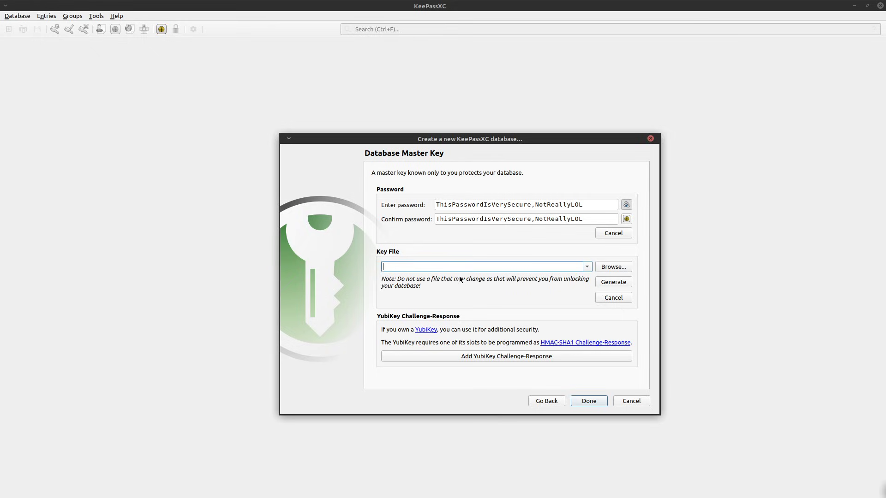
click(613, 282)
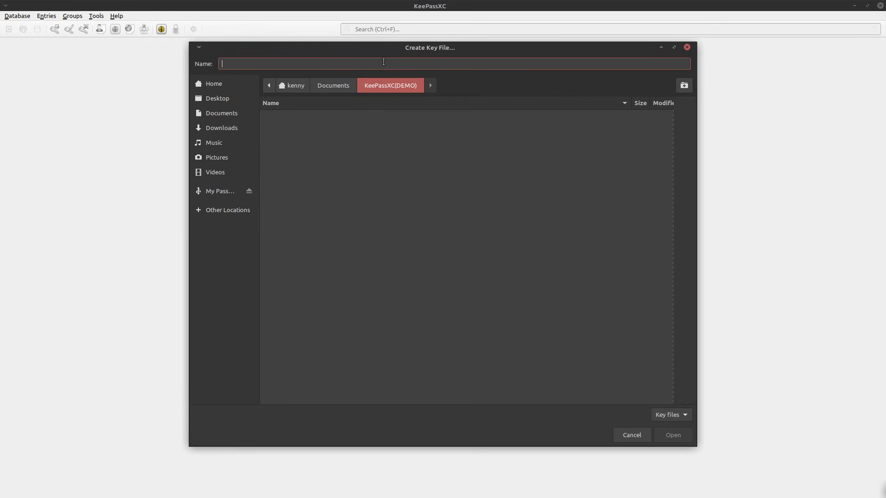
text(keyfile)
key(Return)
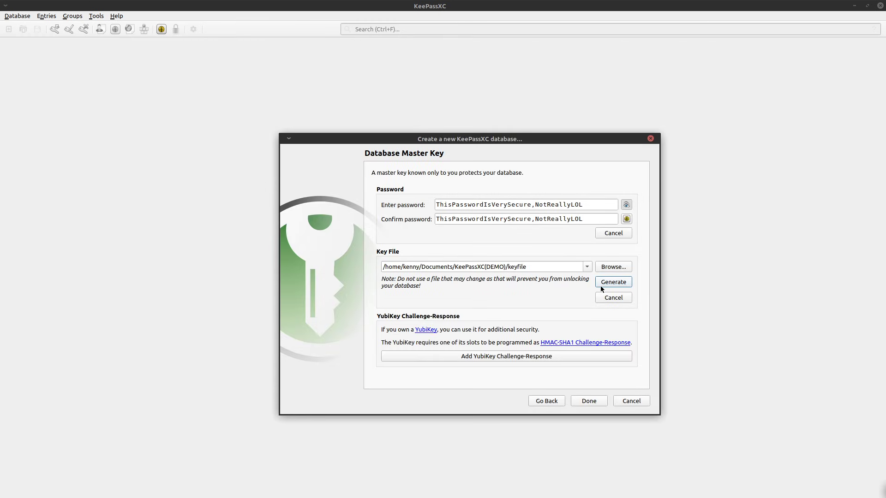
click(599, 404)
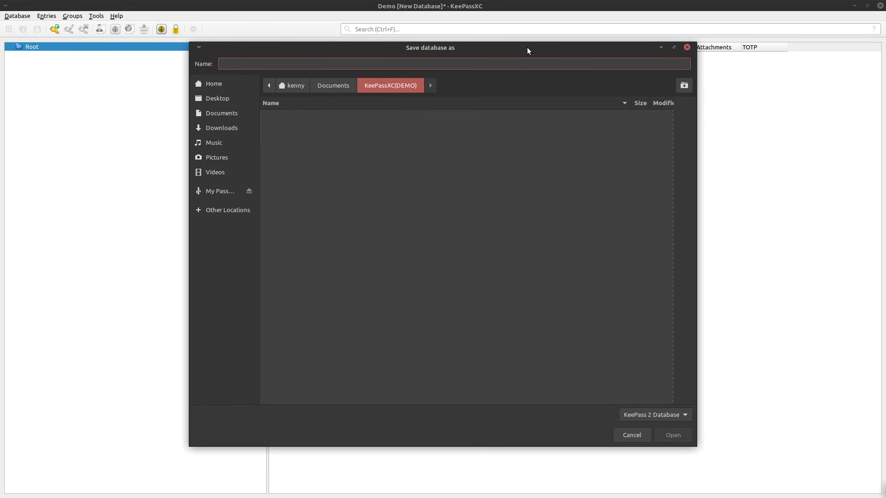
Step: Save the database file as 'demodatabase' in the KeePassXC(DEMO) folder
drag(524, 46, 567, 64)
click(420, 82)
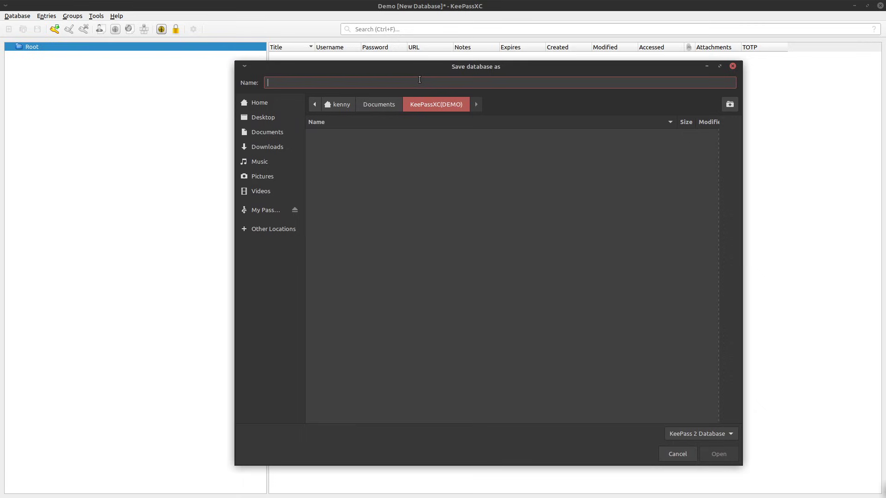
text(demodatabase)
key(Return)
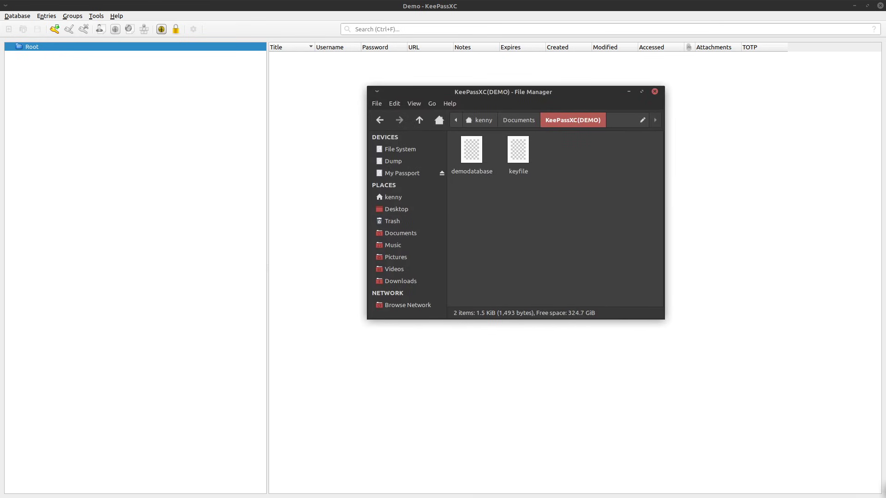
Step: Open a terminal in KeePassXC(DEMO) and view keyfile in vim, maximized
right_click(563, 229)
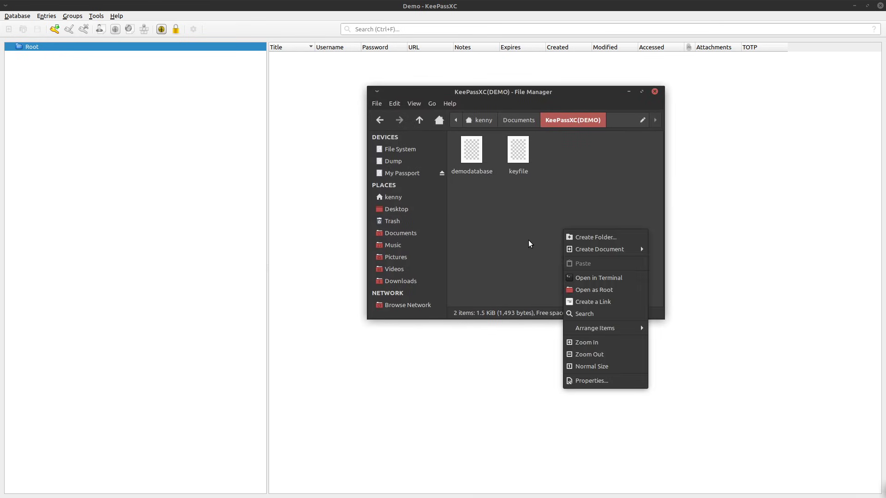
click(593, 278)
text(vim keyfile)
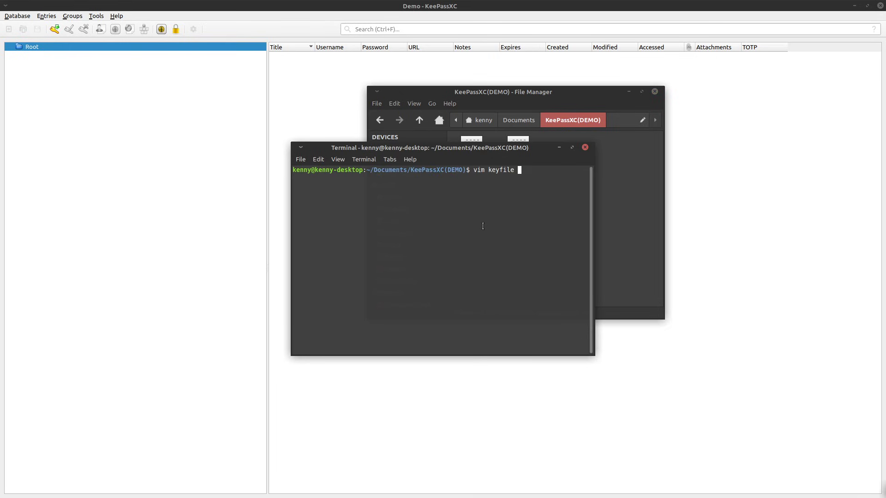
key(Return)
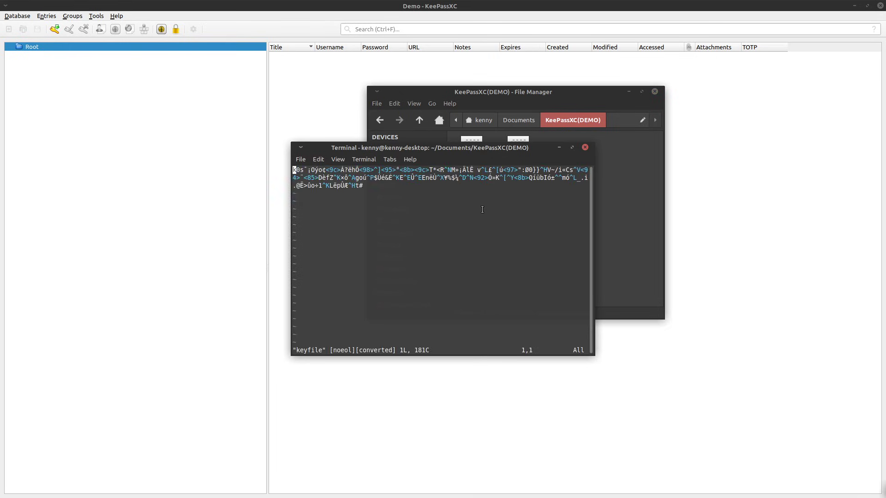
click(571, 147)
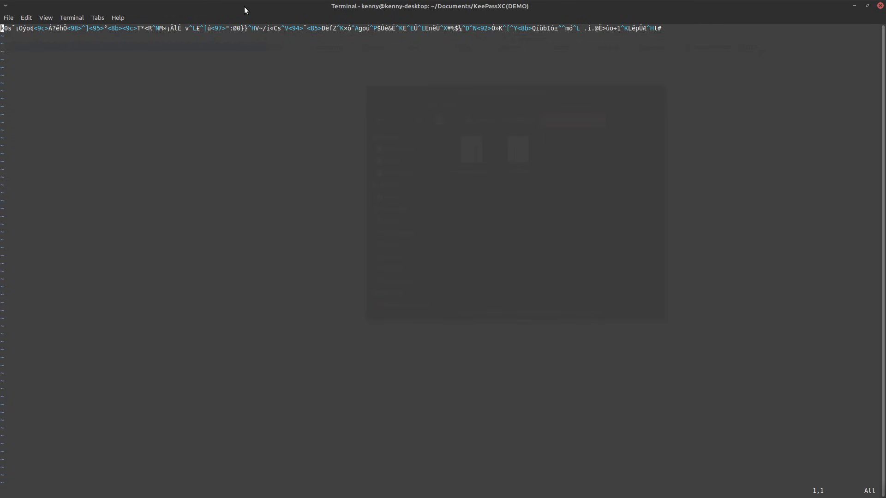
Step: Highlight the garbled key data line, then drag the terminal off screen
triple_click(316, 30)
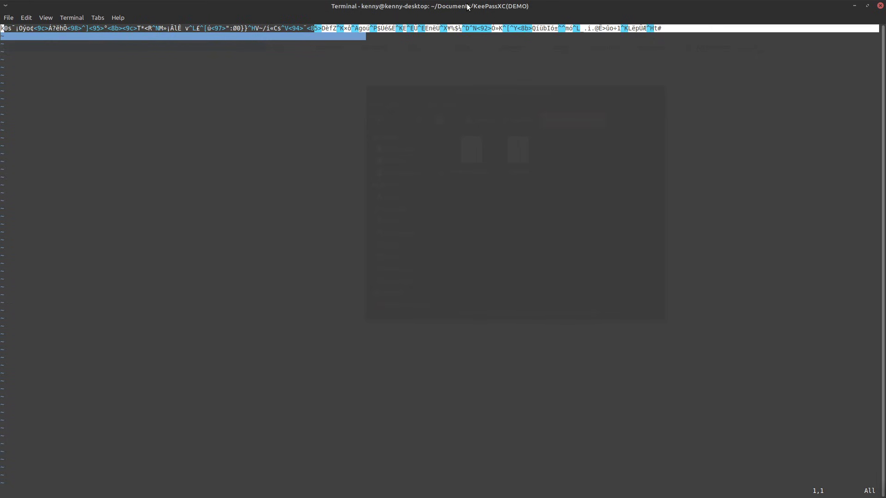
click(526, 29)
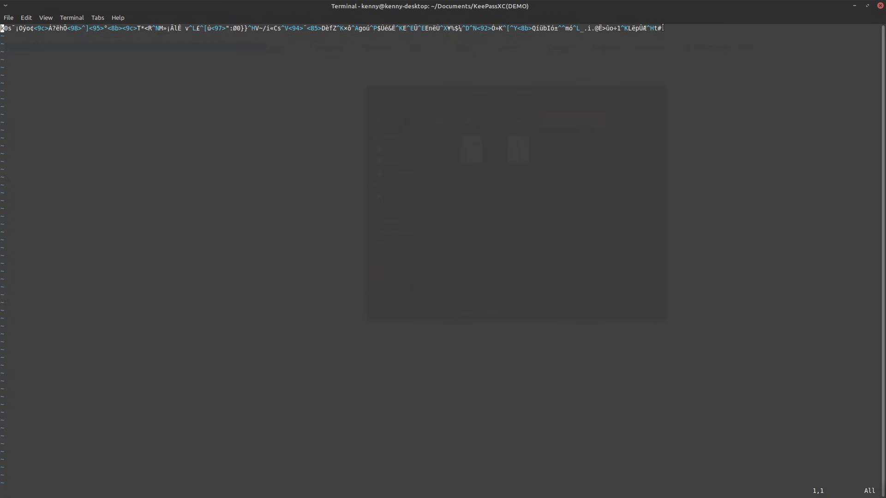
drag(662, 28, 147, 2)
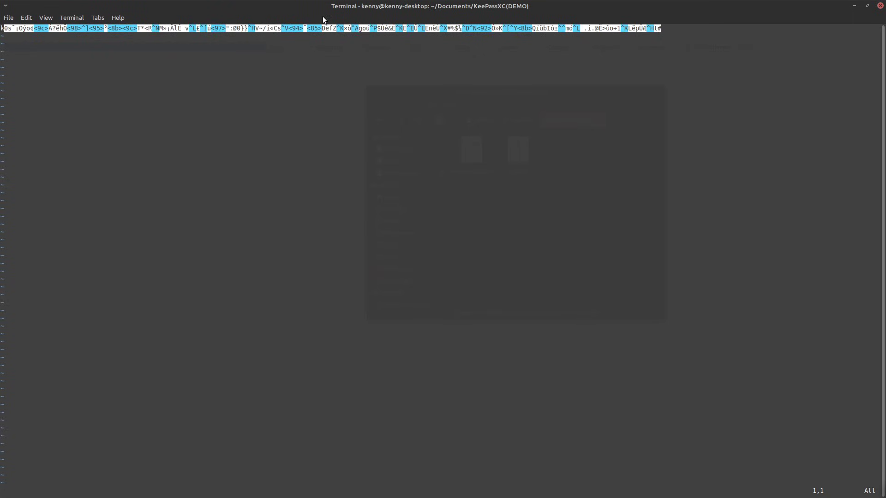
drag(413, 14, 883, 134)
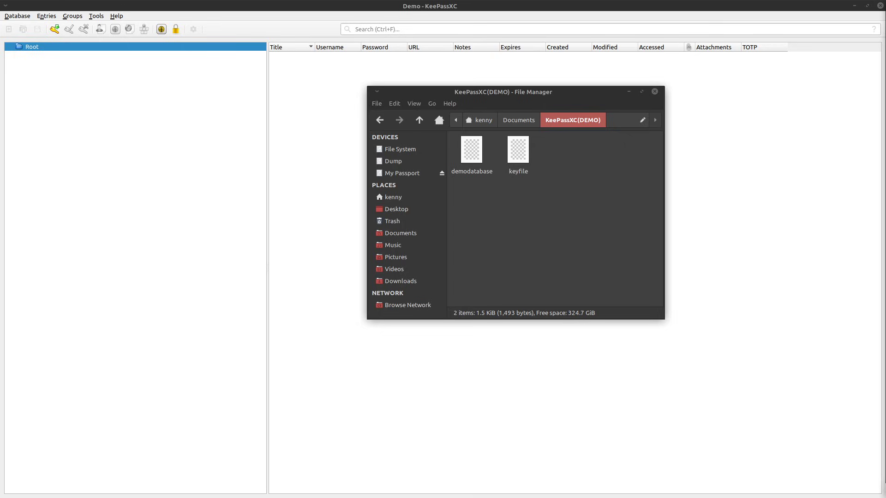
Step: Close the current Demo database, then browse to KeePassXC(DEMO) and cancel the open dialog
click(213, 5)
click(12, 17)
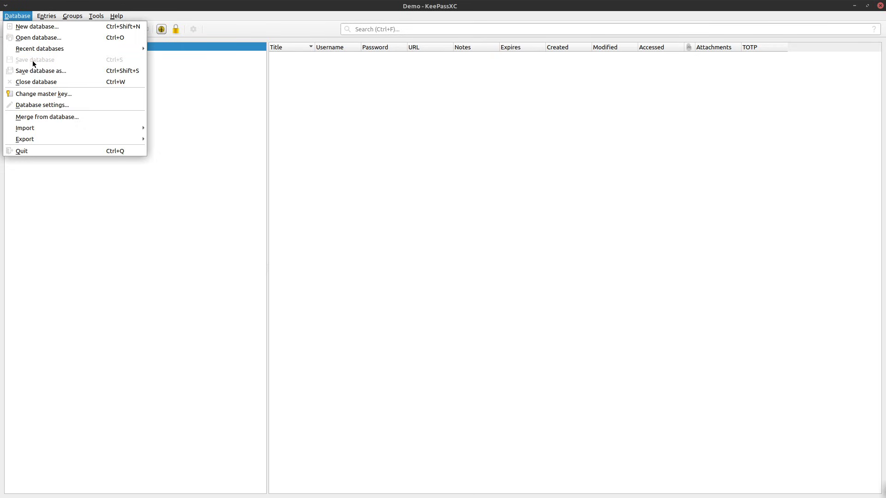
click(60, 3)
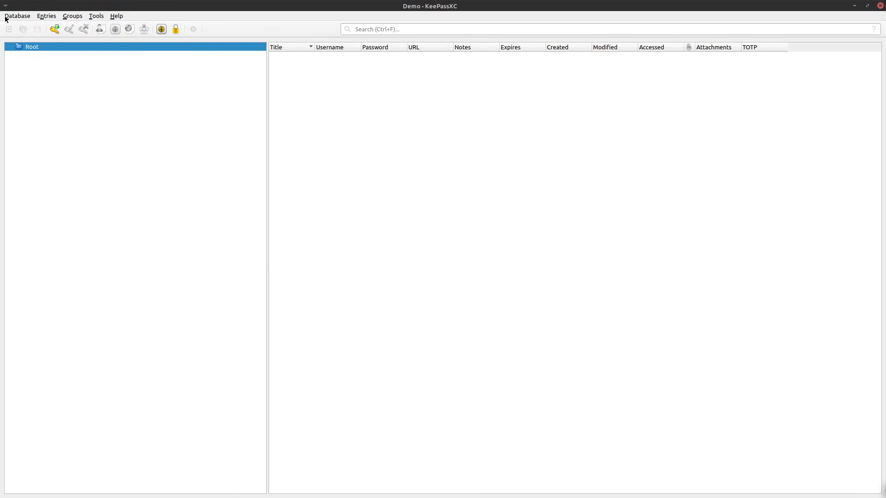
click(6, 17)
click(44, 83)
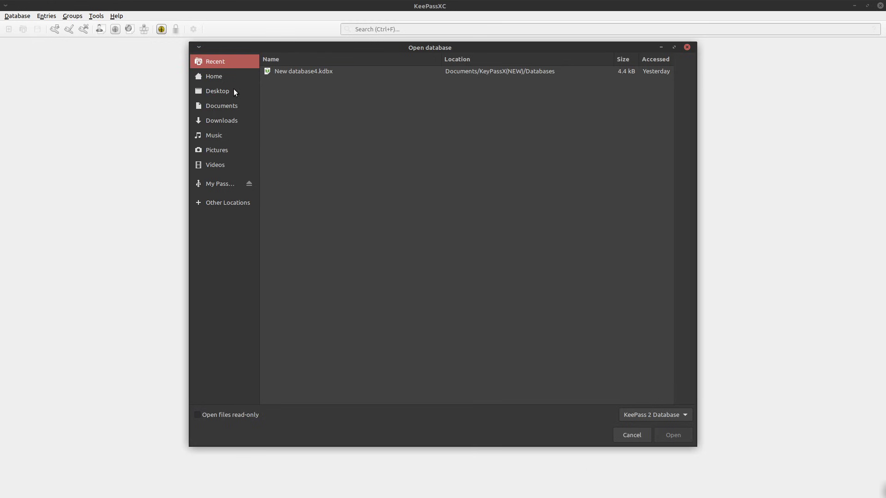
click(230, 103)
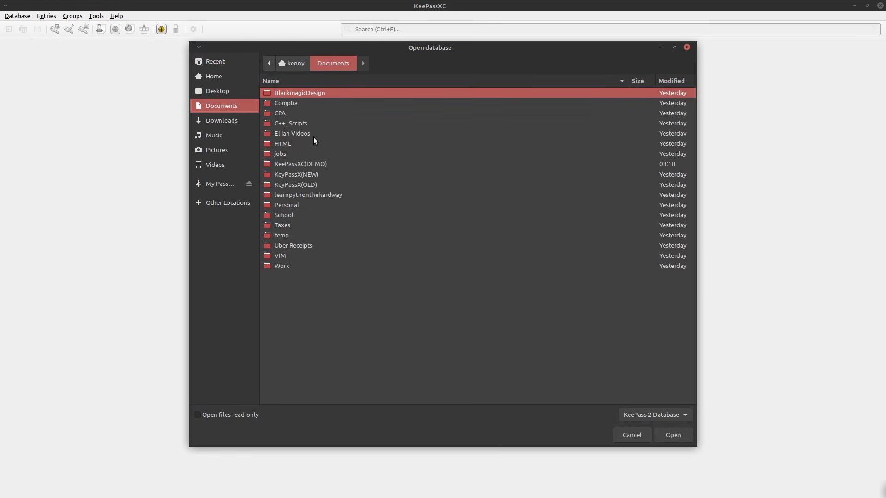
double_click(315, 166)
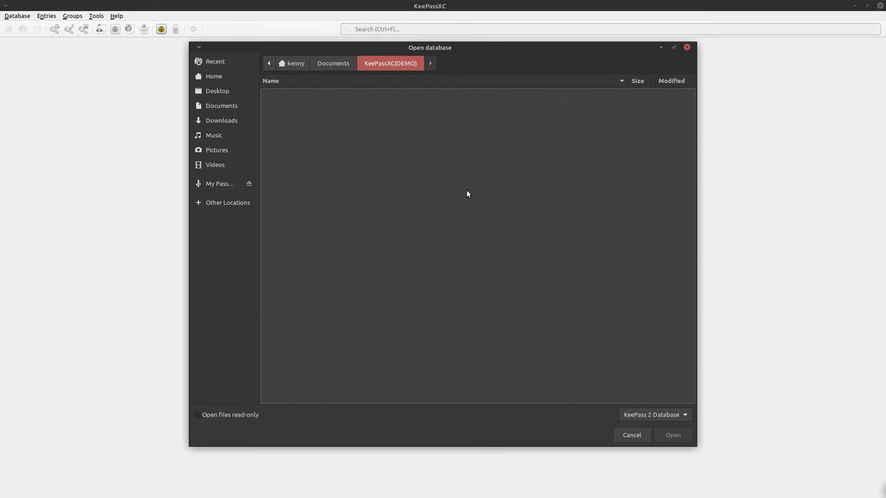
click(633, 436)
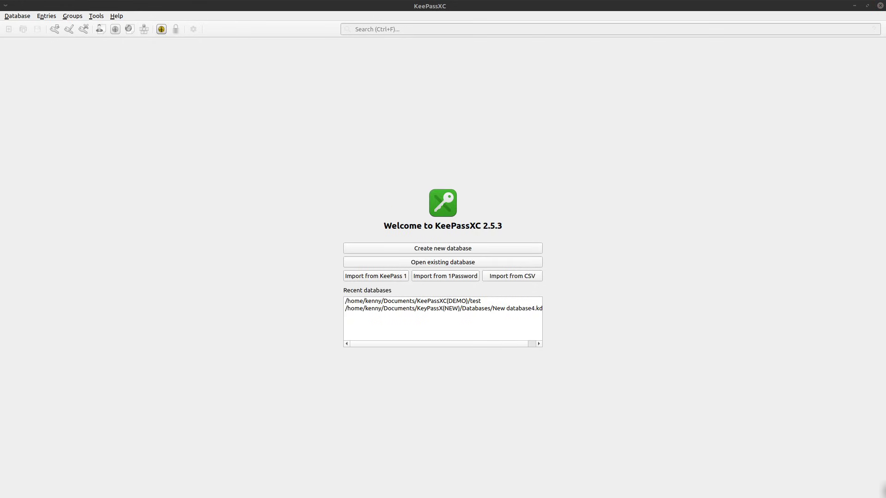
Step: Open demodatabase from Documents/KeePassXC(DEMO) using the All files filter
click(413, 300)
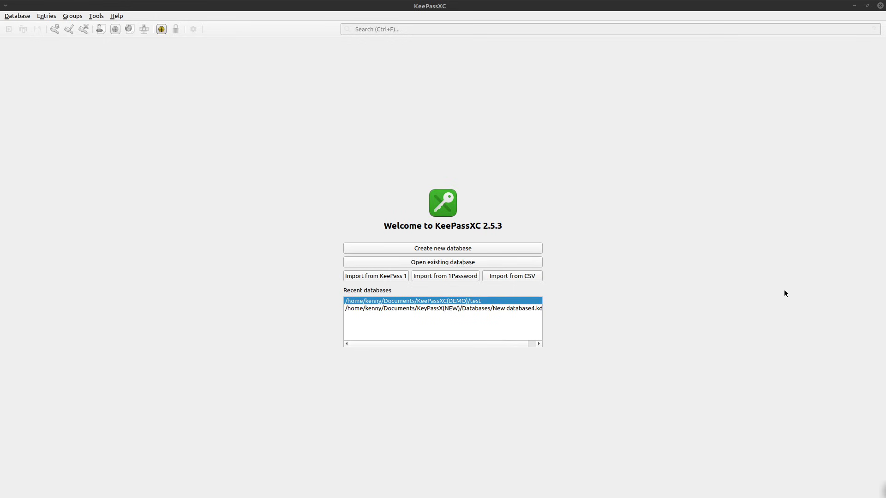
click(438, 263)
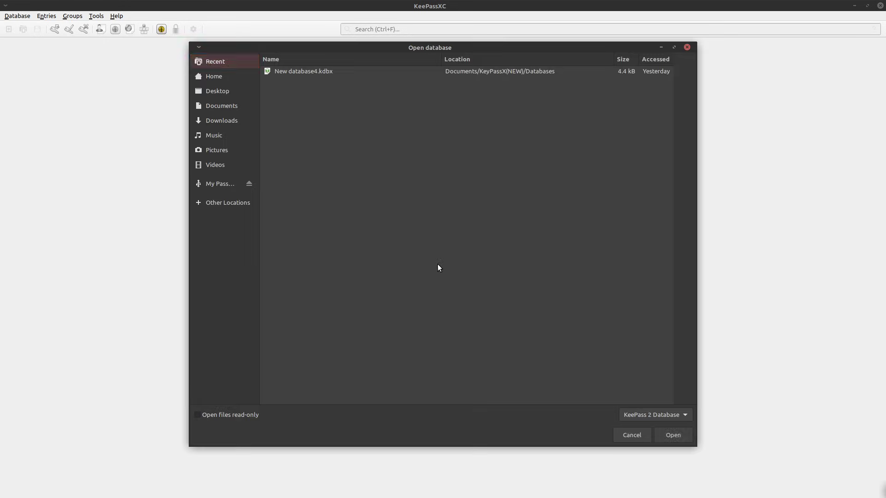
click(225, 109)
double_click(317, 163)
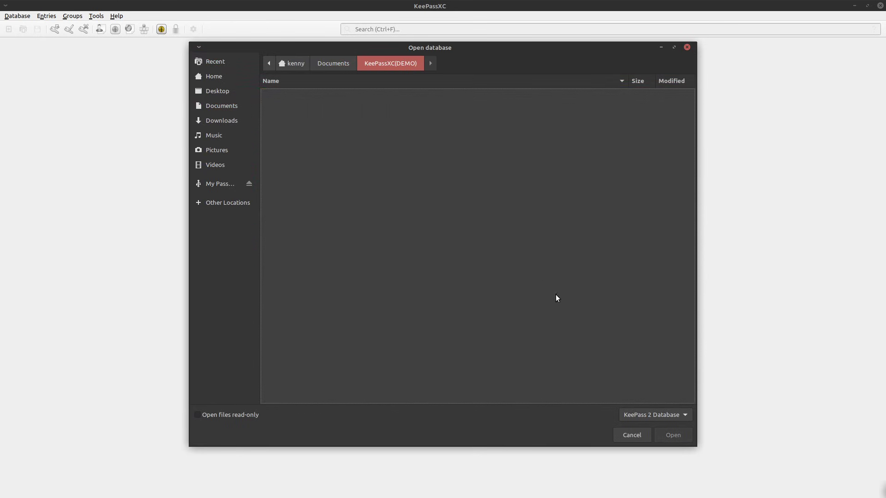
click(683, 416)
click(648, 427)
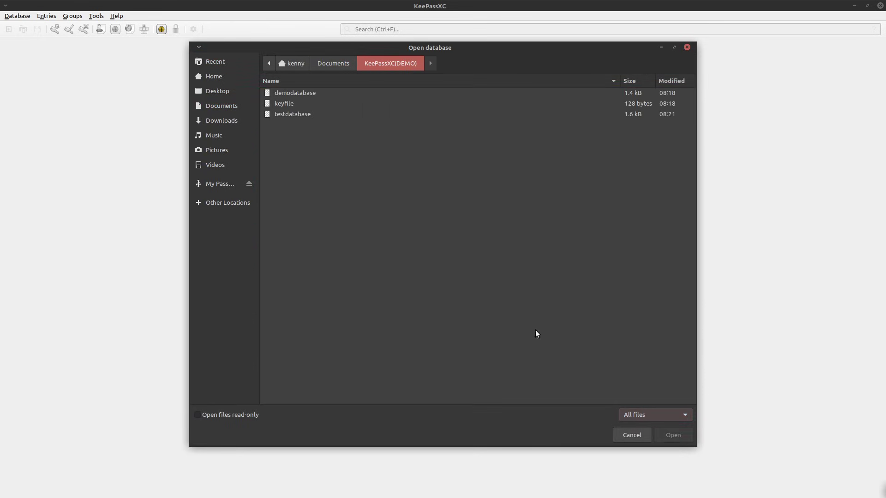
double_click(295, 95)
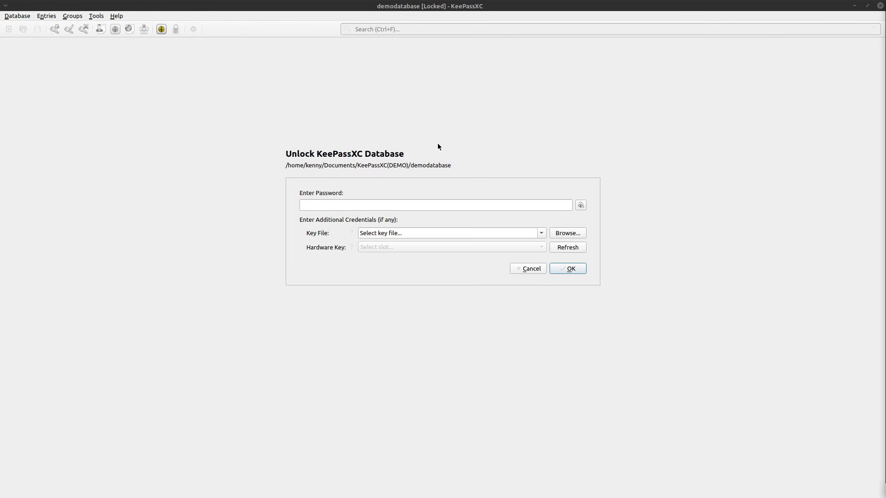
Step: Enter the master password and try unlocking with it alone, which fails
click(431, 208)
key(ctrl+v)
click(581, 205)
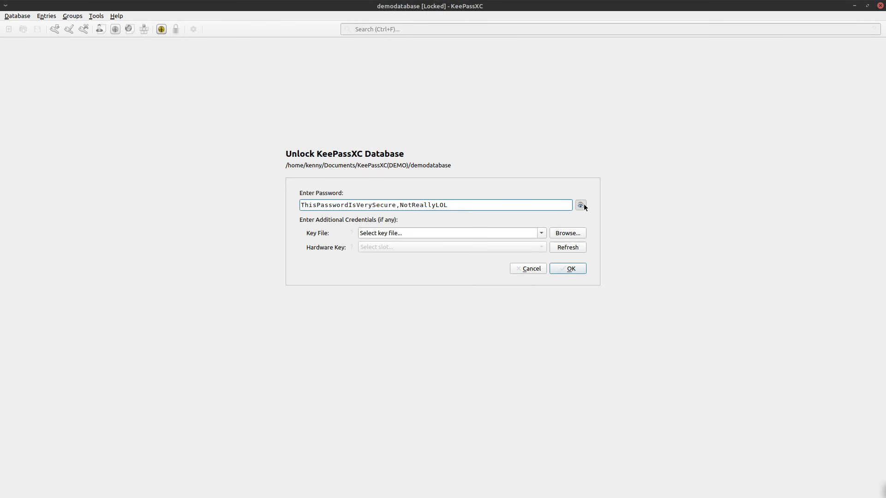
click(583, 204)
click(568, 268)
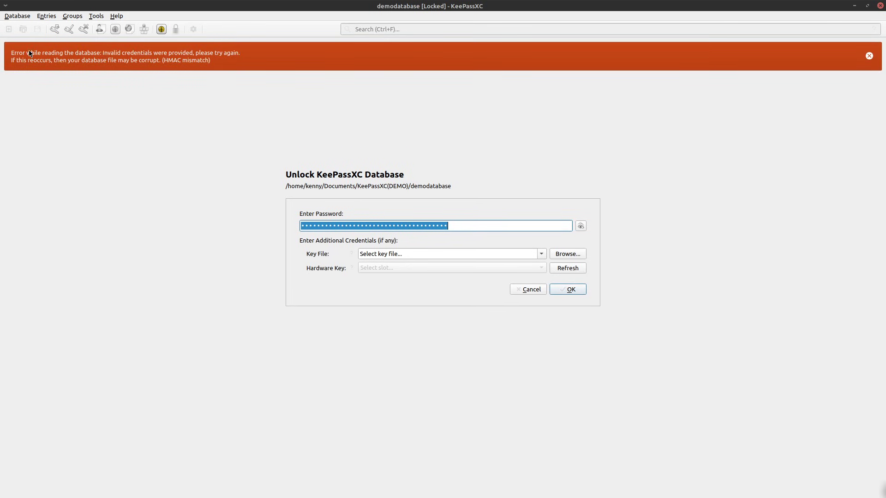
drag(21, 55, 283, 65)
click(271, 82)
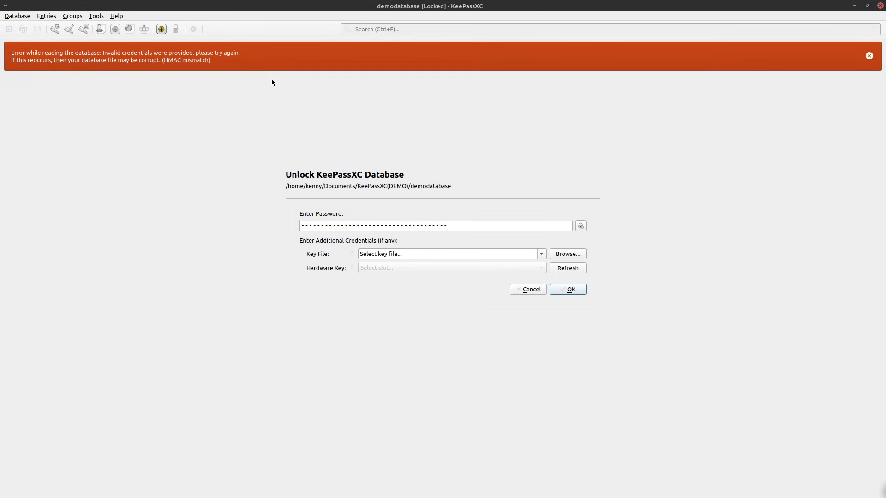
Step: Select keyfile from Documents/KeePassXC(DEMO) as the key file and unlock the database
click(568, 255)
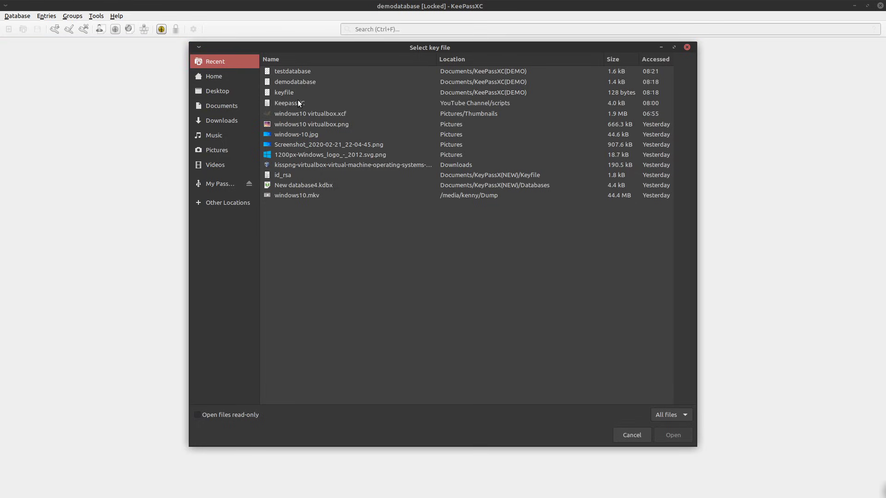
click(226, 109)
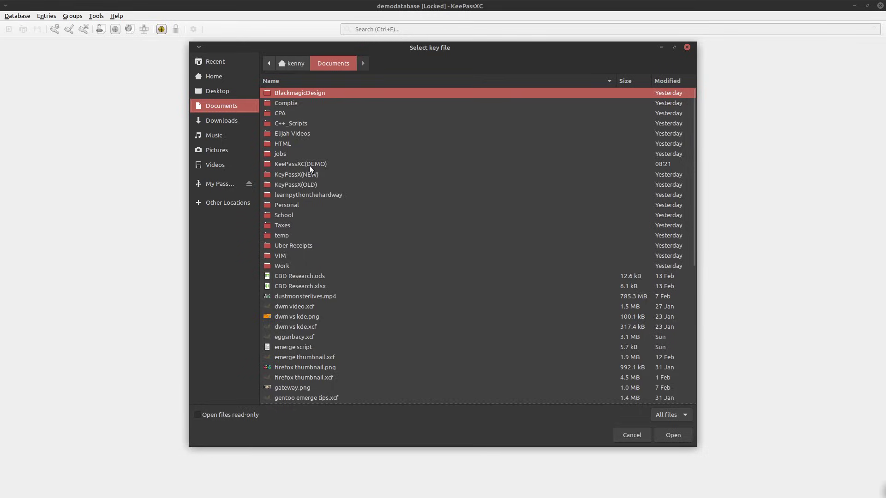
double_click(309, 166)
double_click(292, 105)
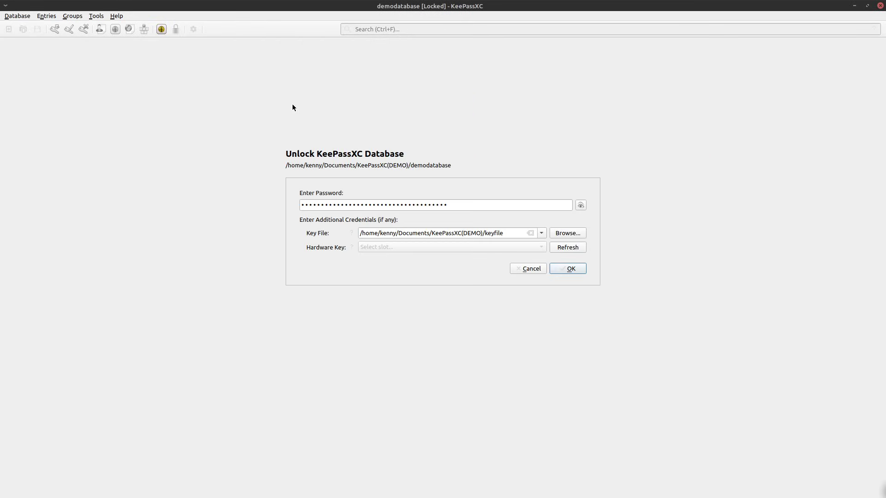
click(580, 269)
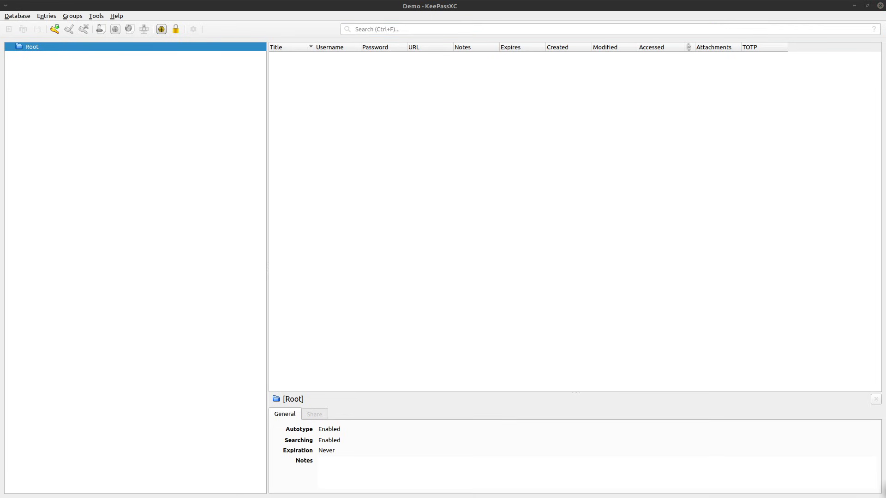
Step: Create group 'emails' under Root with the note 'this is where I store emails'
right_click(82, 105)
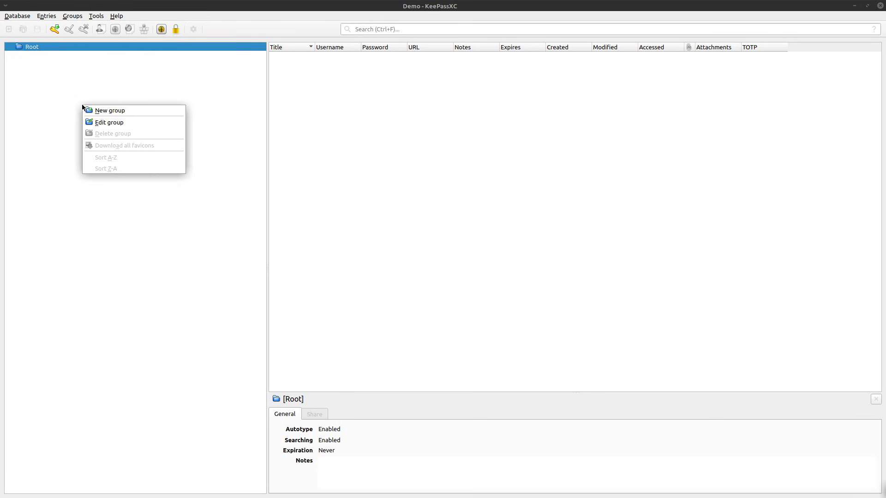
click(103, 111)
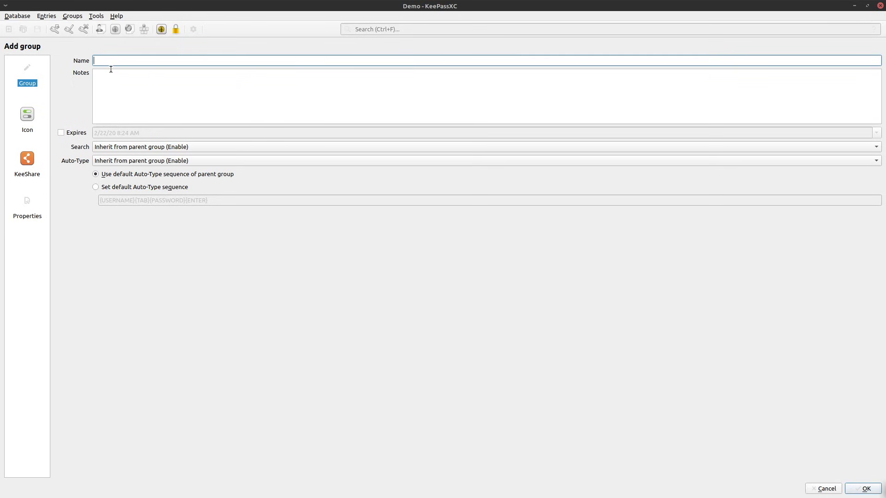
text(emails)
click(289, 92)
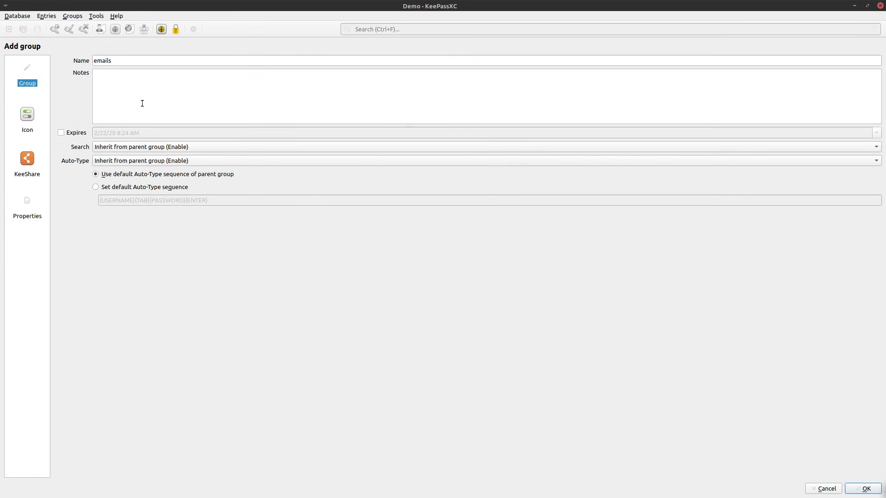
text(this is where I store emails)
click(857, 489)
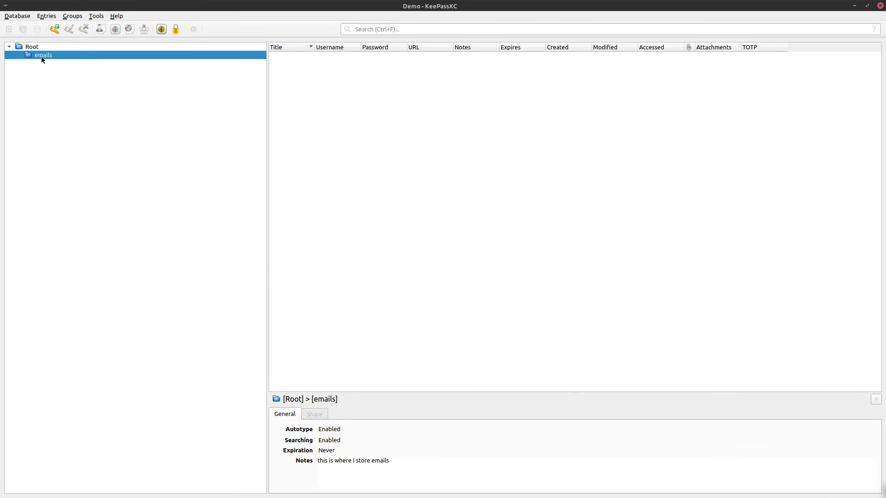
Step: Add a new entry in the emails group titled Gmail, with its login username filled in
right_click(41, 56)
click(244, 137)
right_click(341, 92)
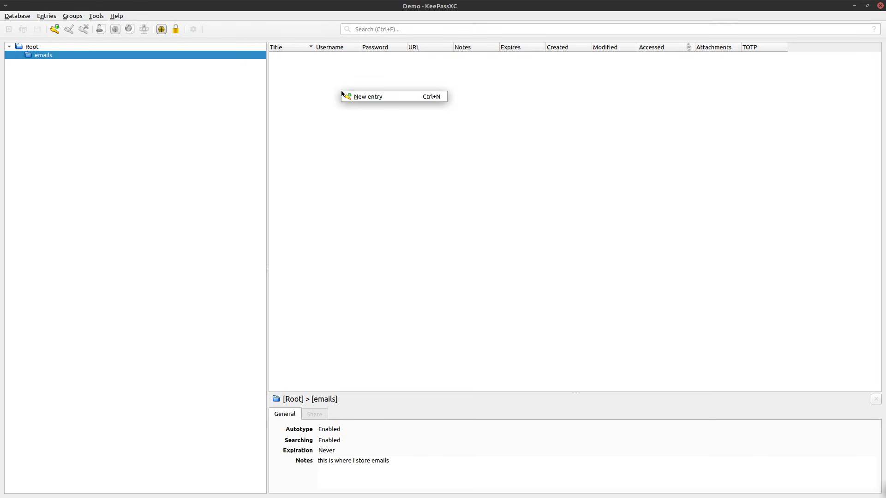
click(367, 98)
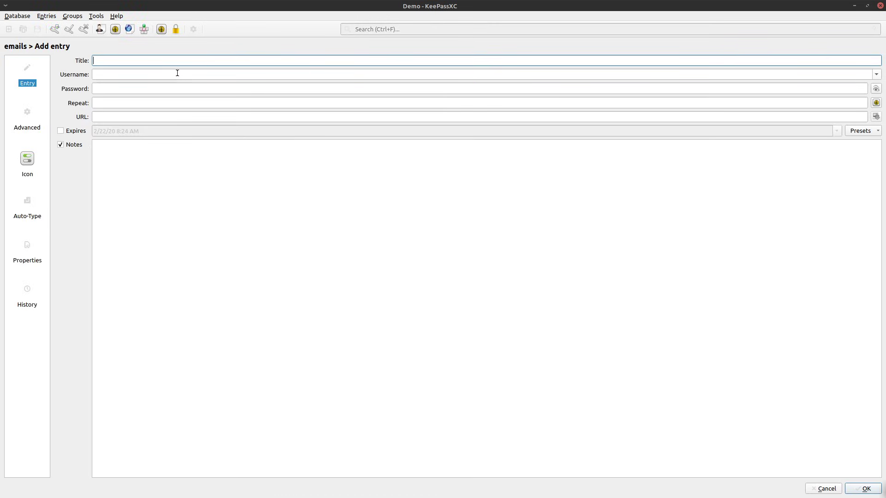
text(Gmail)
click(177, 73)
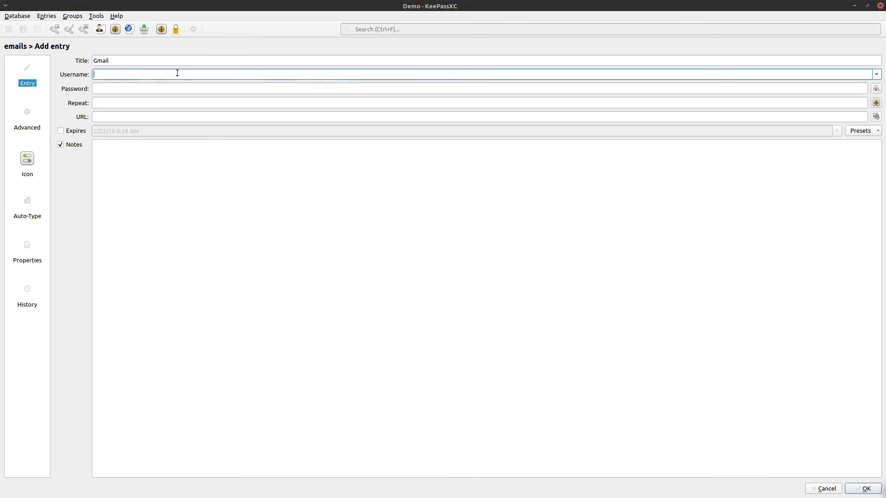
text(gmaillogin)
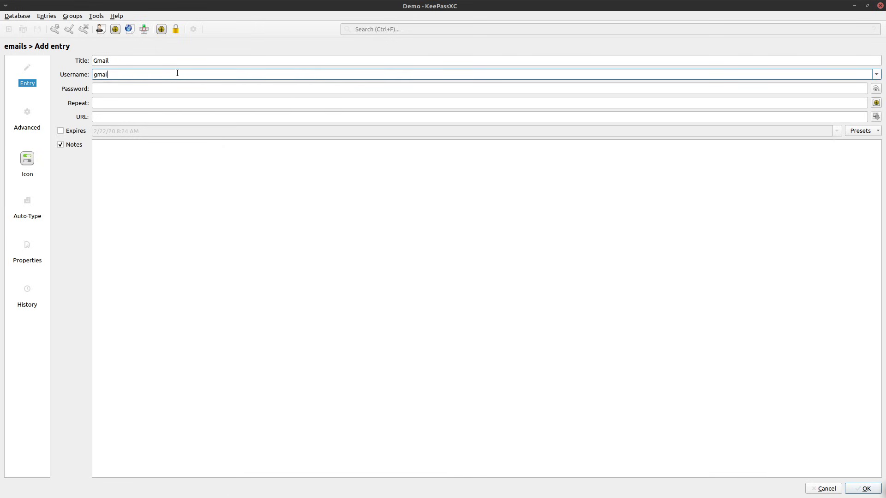
click(197, 88)
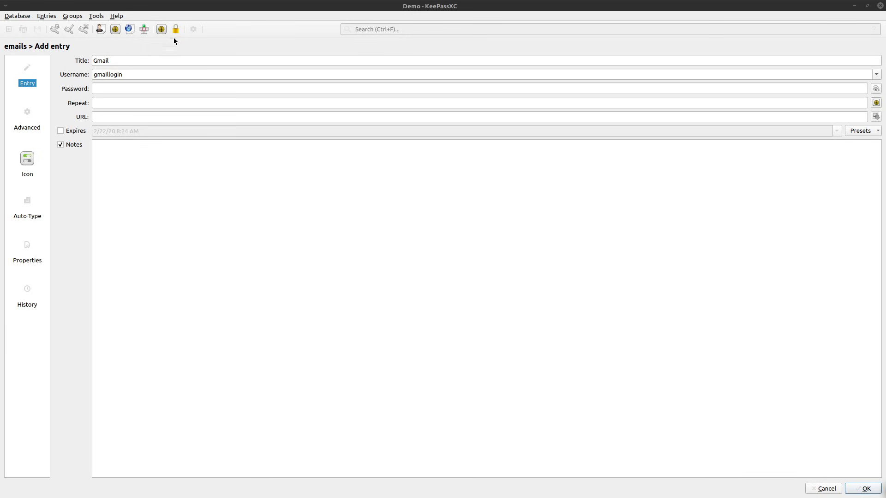
Step: Generate a 20-character password including special characters, after briefly trying ExtendedASCII and Passphrase, and copy it
click(161, 30)
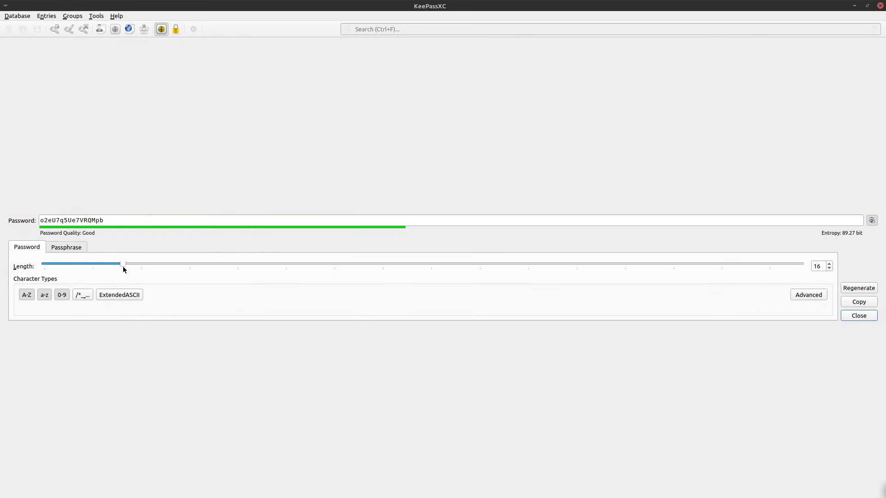
drag(124, 265, 146, 270)
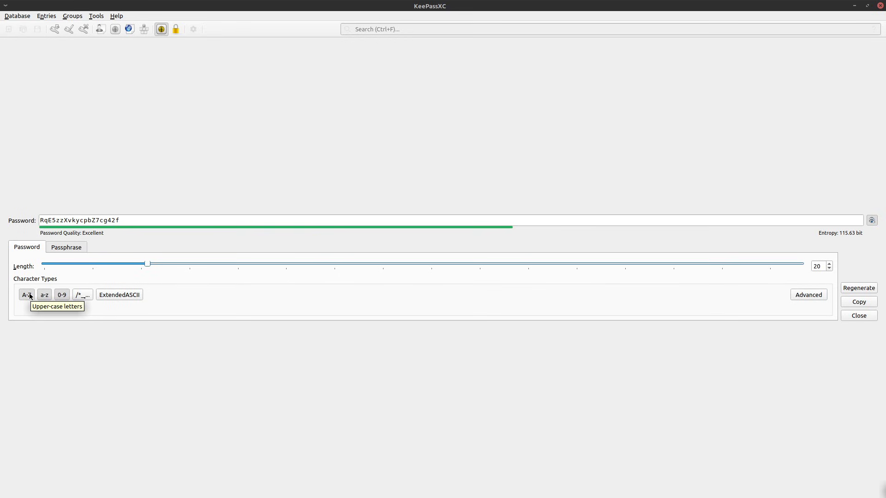
click(85, 296)
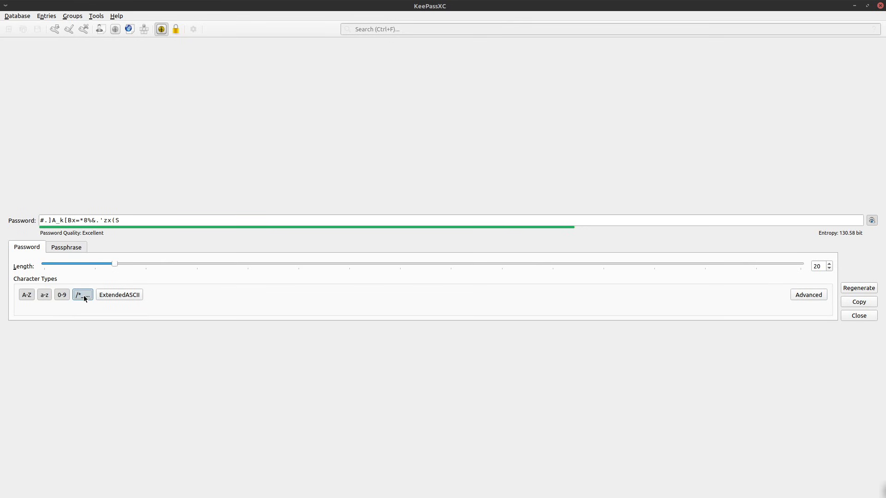
click(116, 295)
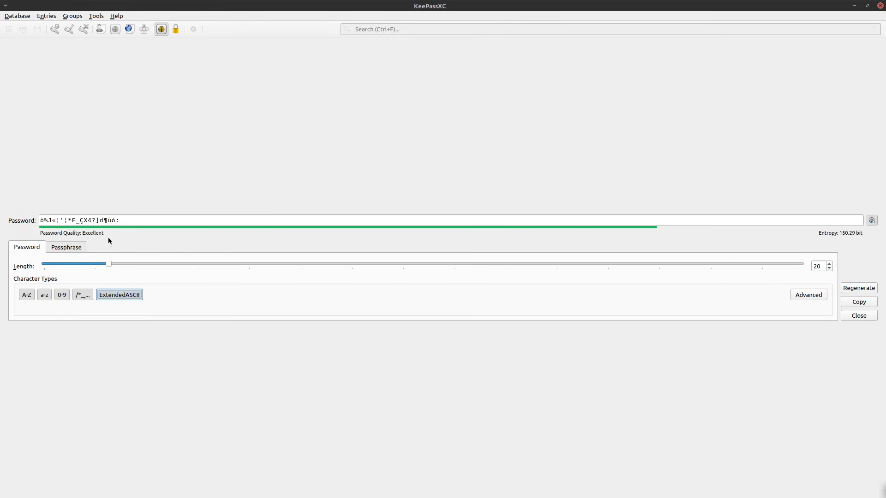
click(109, 297)
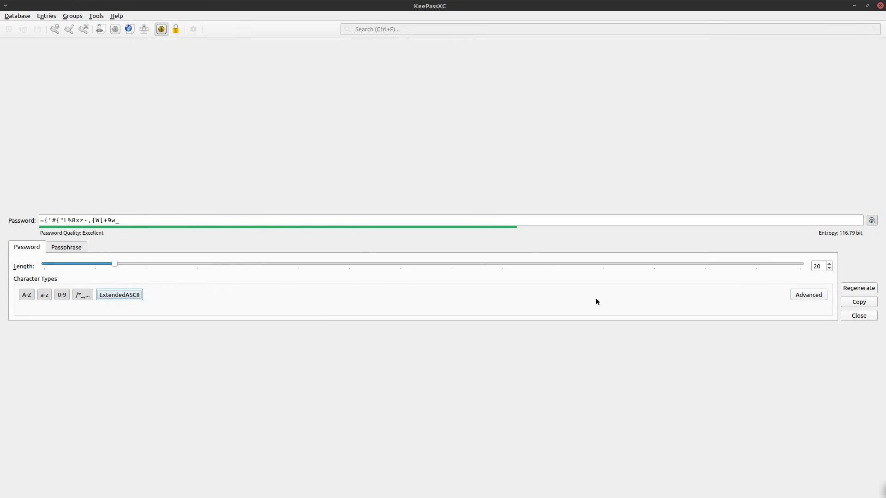
click(66, 248)
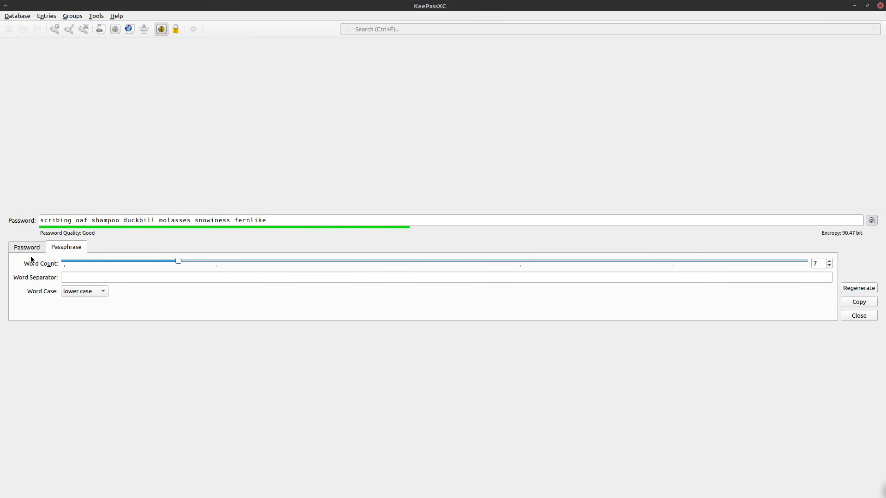
click(29, 249)
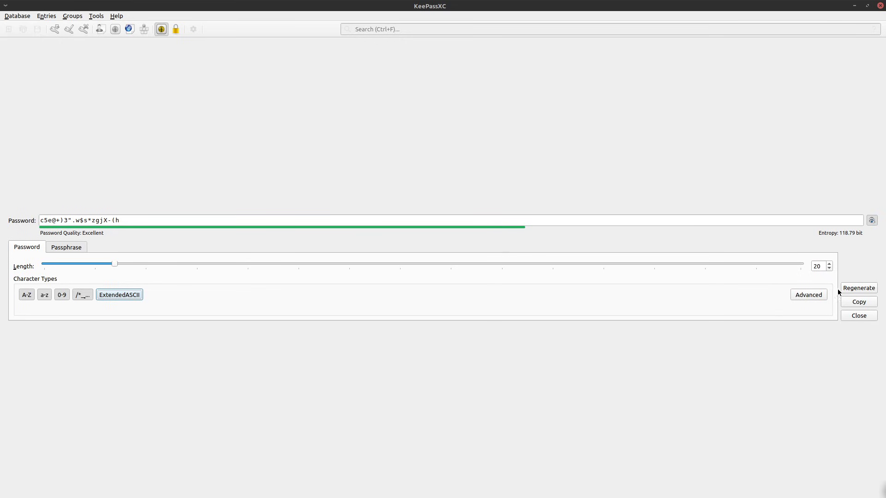
click(861, 305)
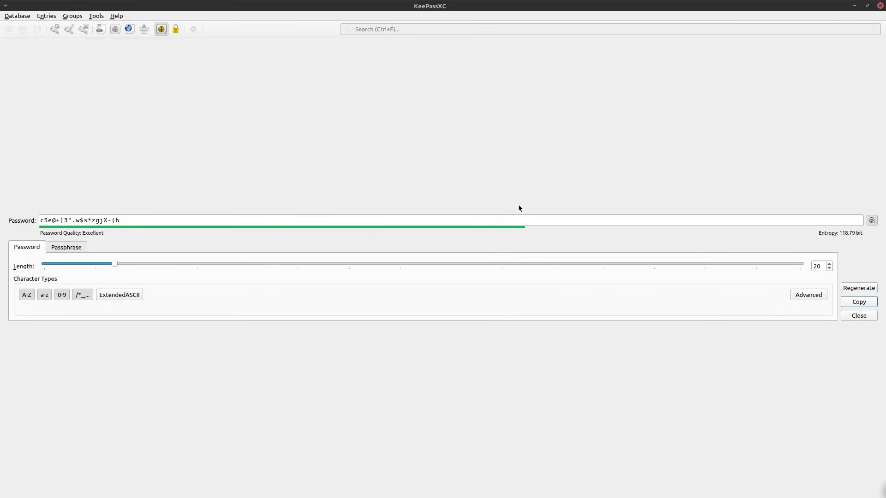
triple_click(166, 217)
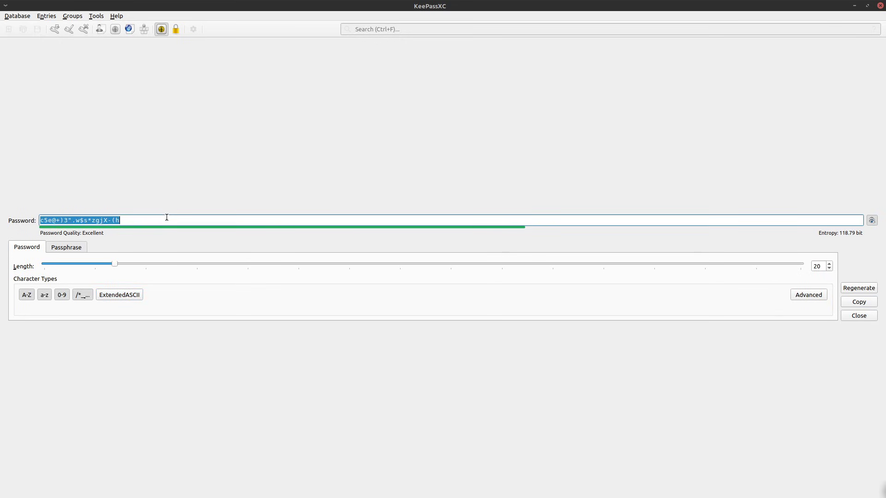
Step: Paste the generated password into Password and Repeat, reveal it, and set the URL to google.com
click(859, 317)
key(ctrl+v)
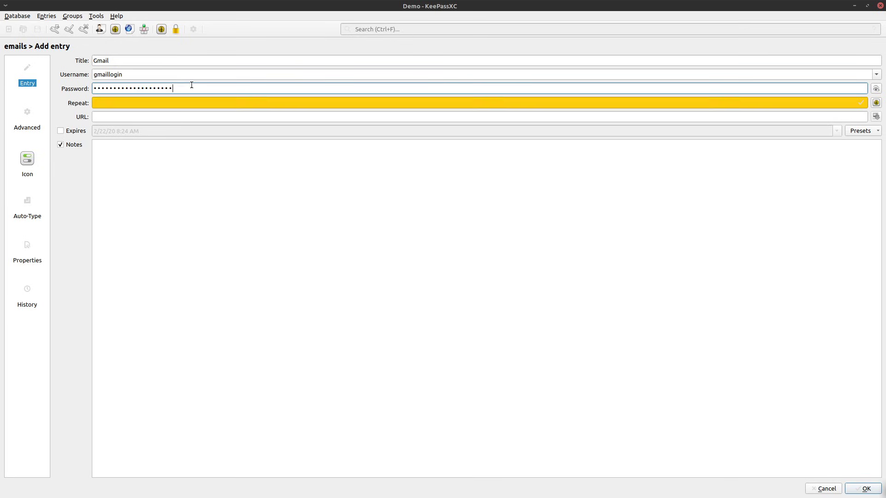
click(182, 101)
key(ctrl+v)
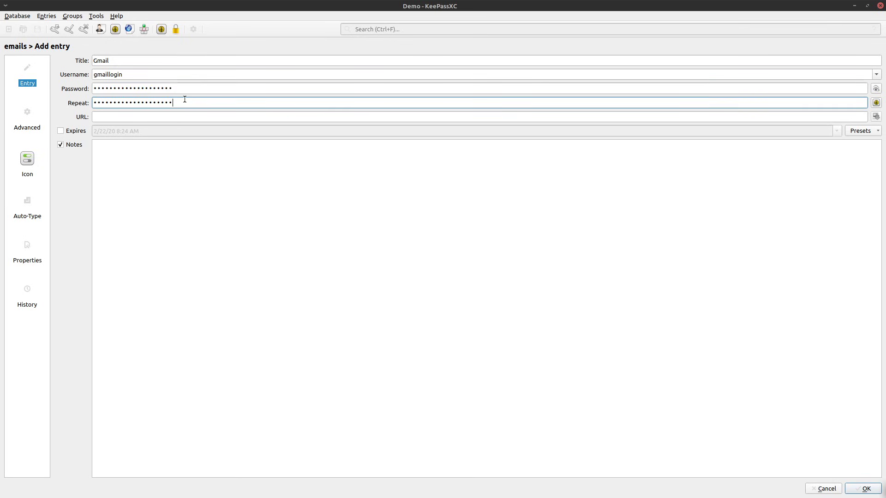
click(877, 89)
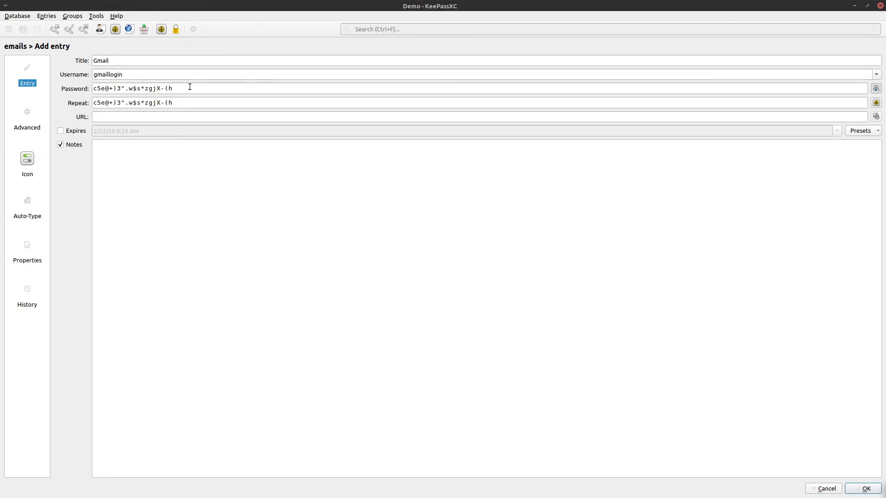
drag(190, 88, 93, 89)
click(229, 86)
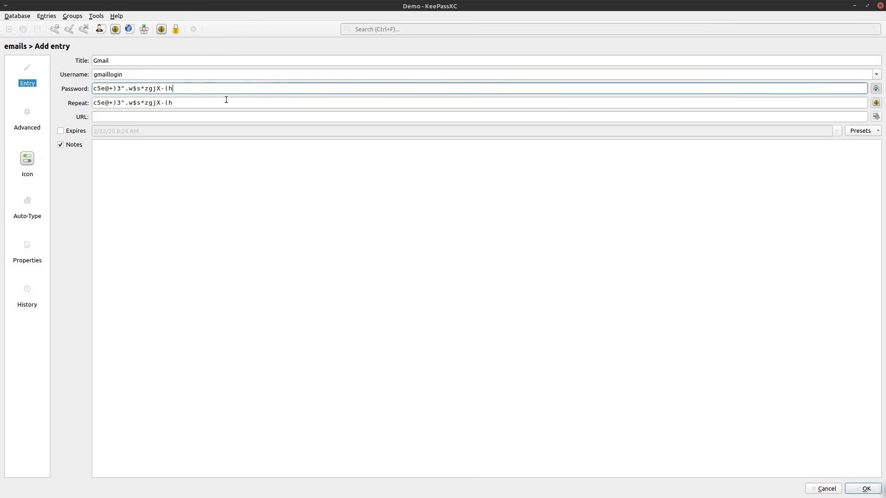
click(172, 117)
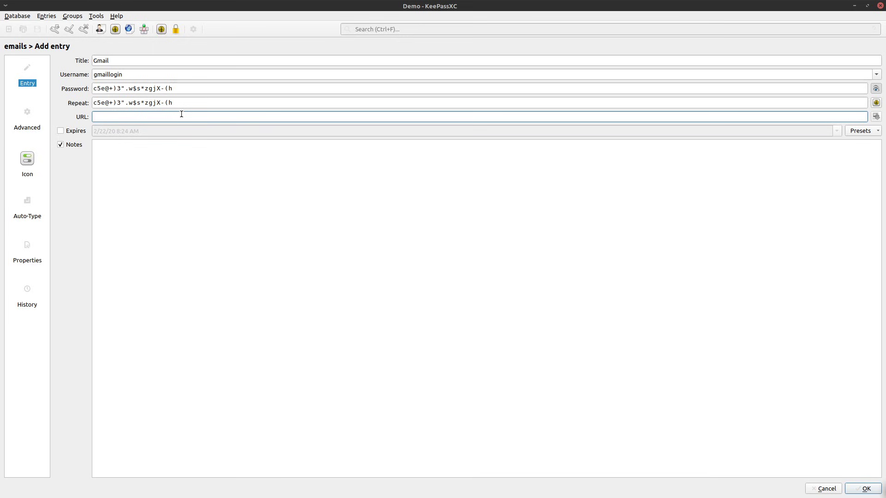
text(google.com)
Step: Save the Gmail entry and copy its username to the clipboard
click(870, 488)
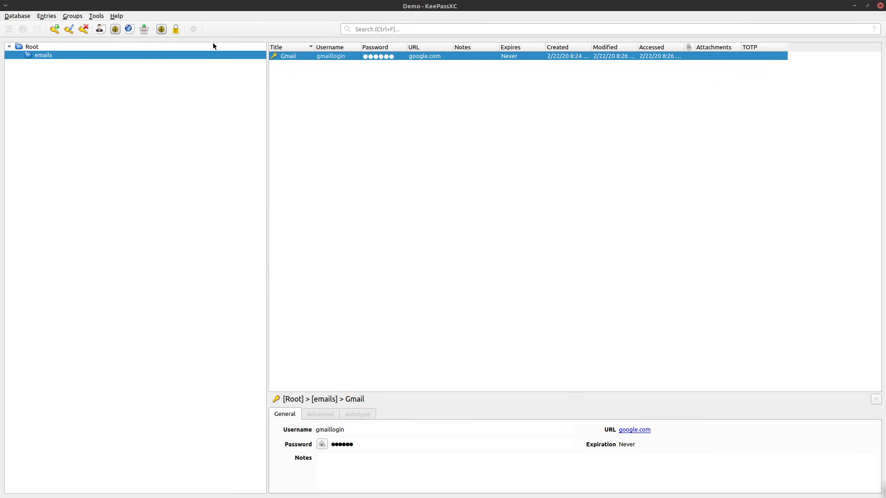
click(101, 30)
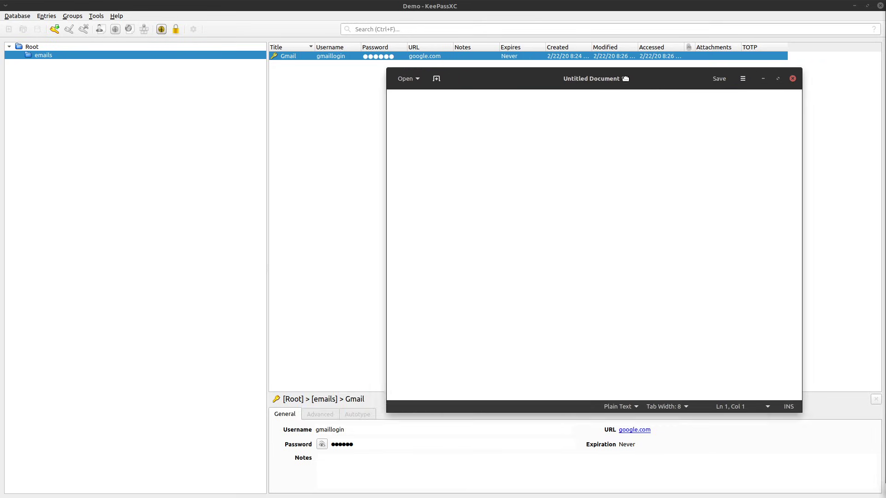
Step: Paste the Gmail username into the new gedit document and tile KeePassXC on the left half
key(super+Right)
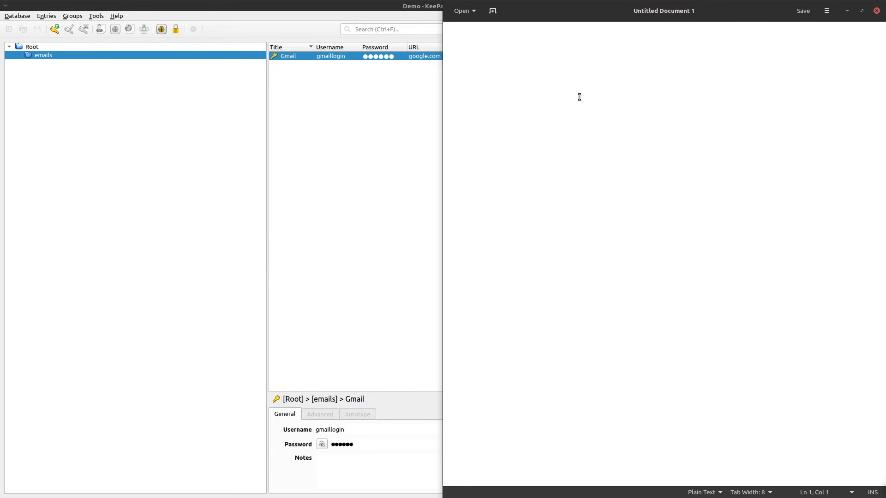
key(ctrl+v)
click(306, 7)
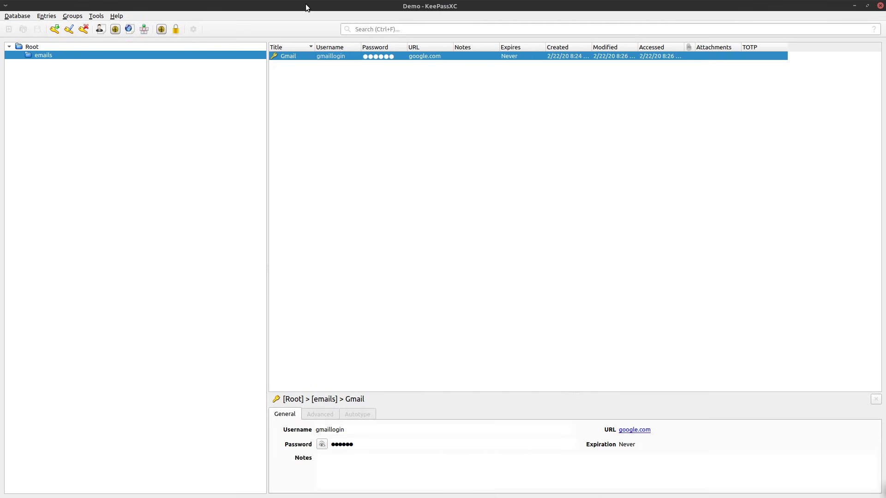
key(super+Left)
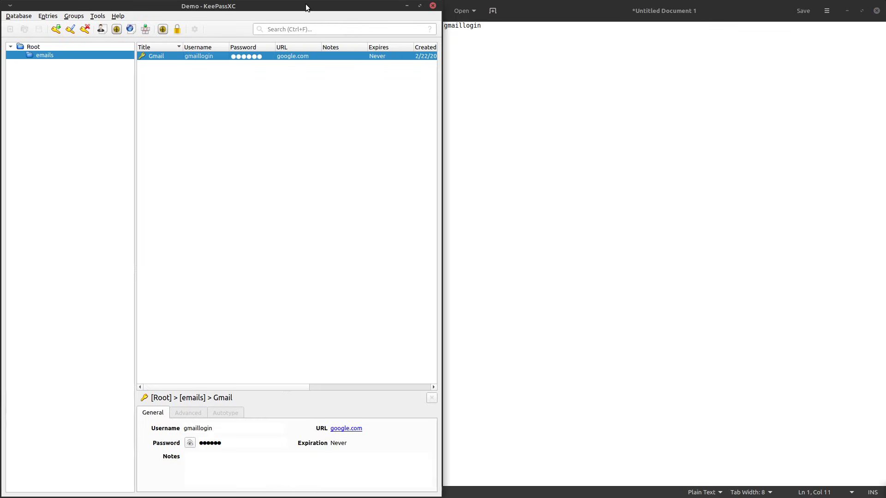
Step: Copy the Gmail entry's password and paste it on line 2 of the document
click(116, 30)
click(517, 166)
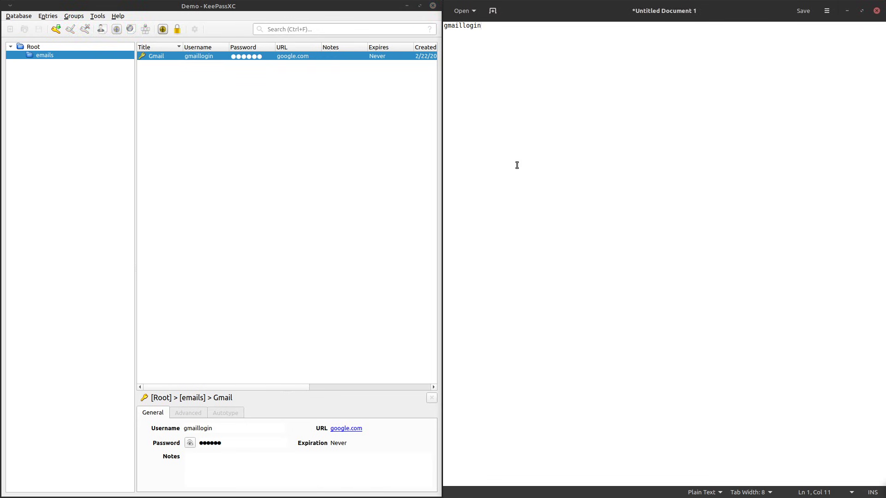
key(Return)
key(ctrl+v)
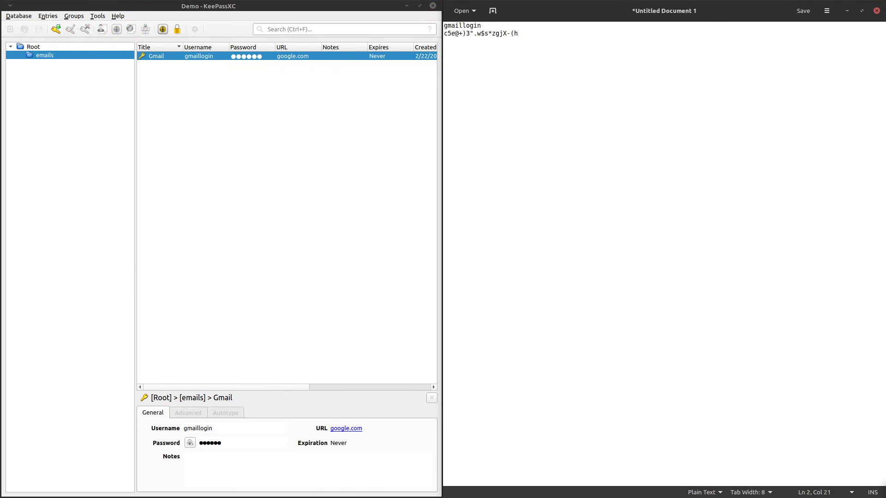